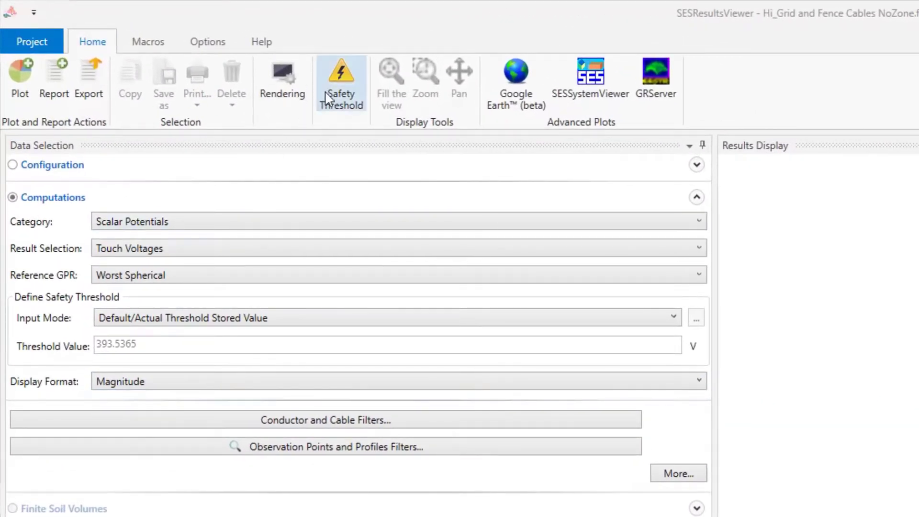
# - Show the Safety Threshold results listing touch and step thresholds for the default zone and Zones 1–4
pyautogui.click(341, 86)
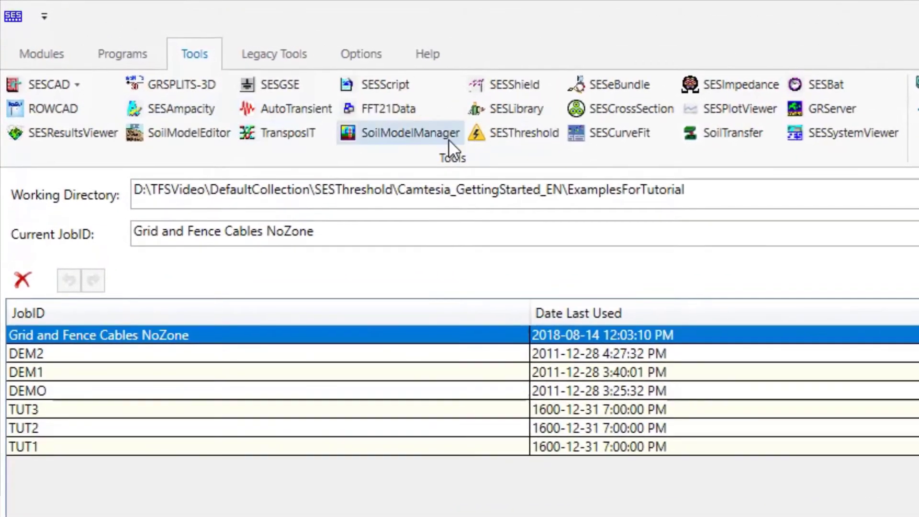
# - Start SESThreshold from the SES launcher's Tools tab
pyautogui.click(227, 57)
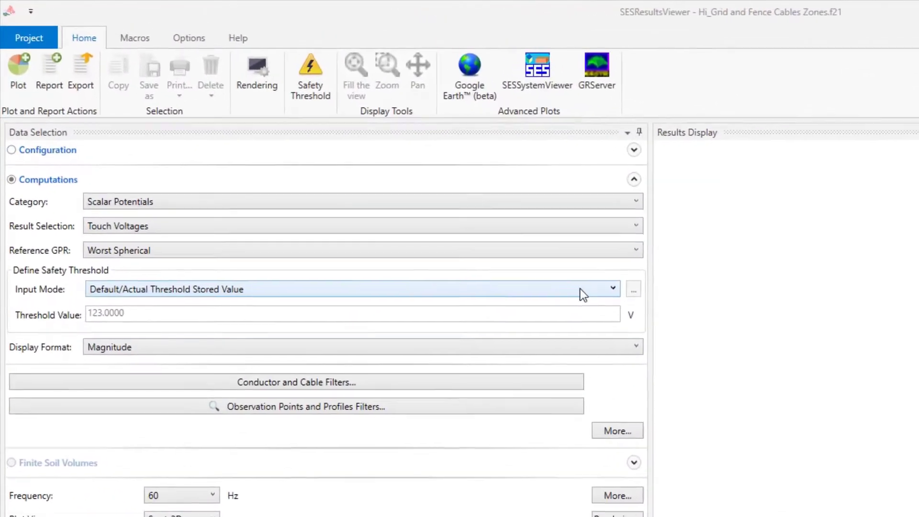
# - Set the threshold Input Mode to Specify in Threshold Module and open its touch/step Threshold Editor
pyautogui.click(392, 228)
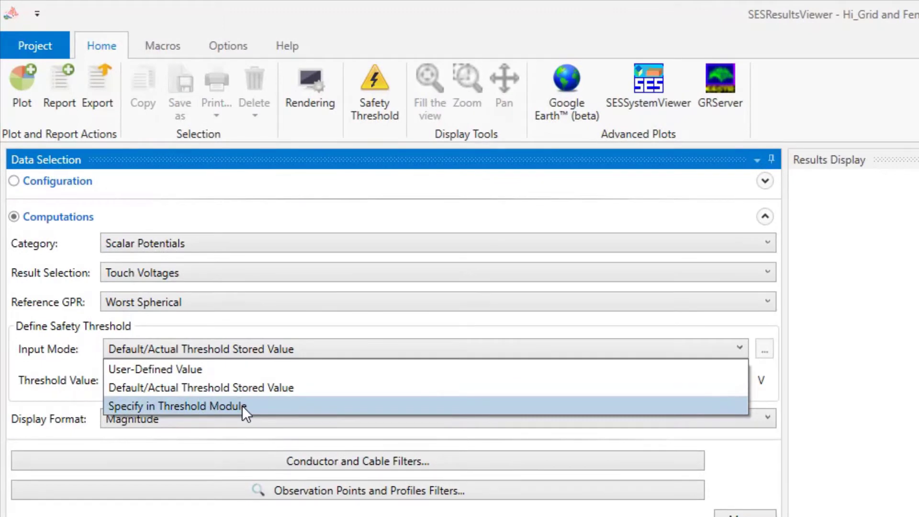
pyautogui.click(242, 405)
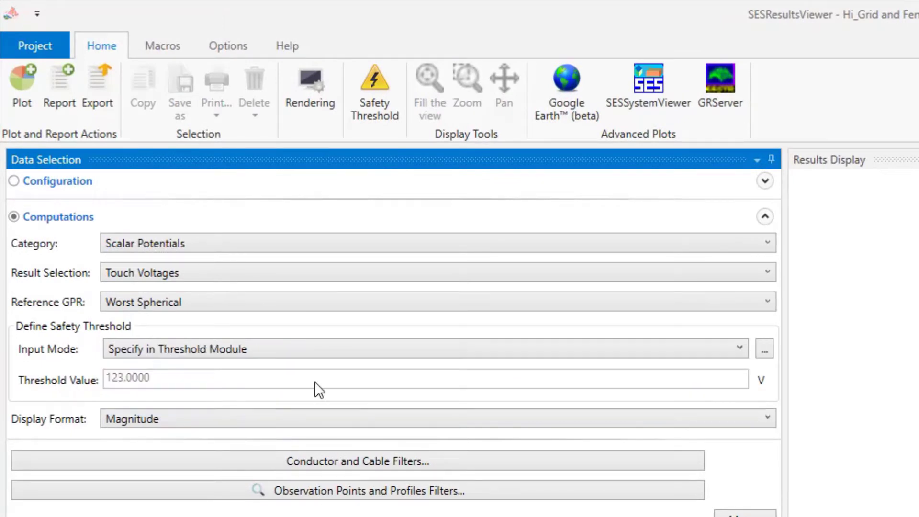
pyautogui.click(764, 348)
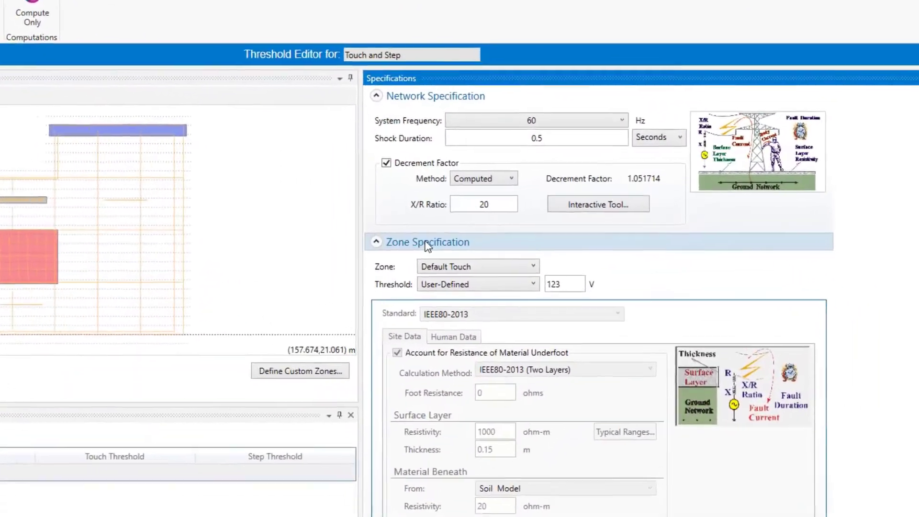
# - Re-enter 20 as the X/R ratio and collapse the Network Specification section
pyautogui.doubleClick(458, 209)
pyautogui.press('BackSpace')
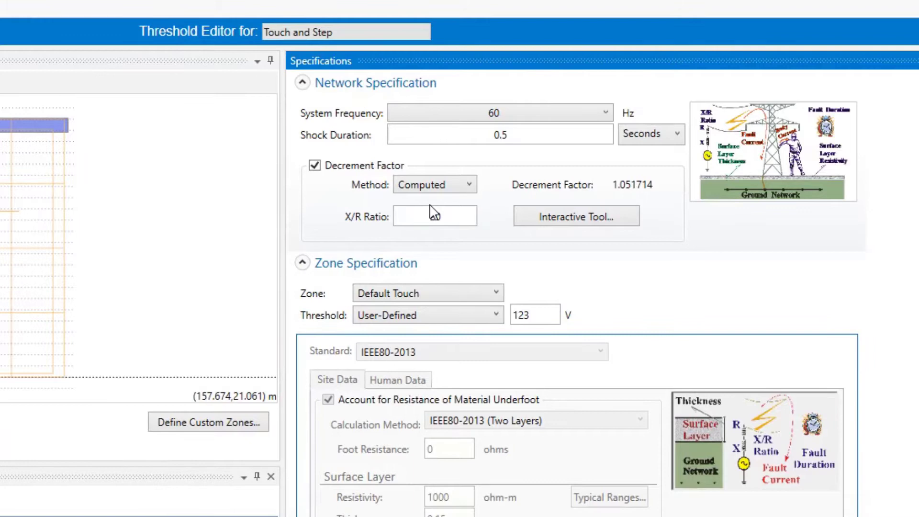
pyautogui.write('20')
pyautogui.click(303, 84)
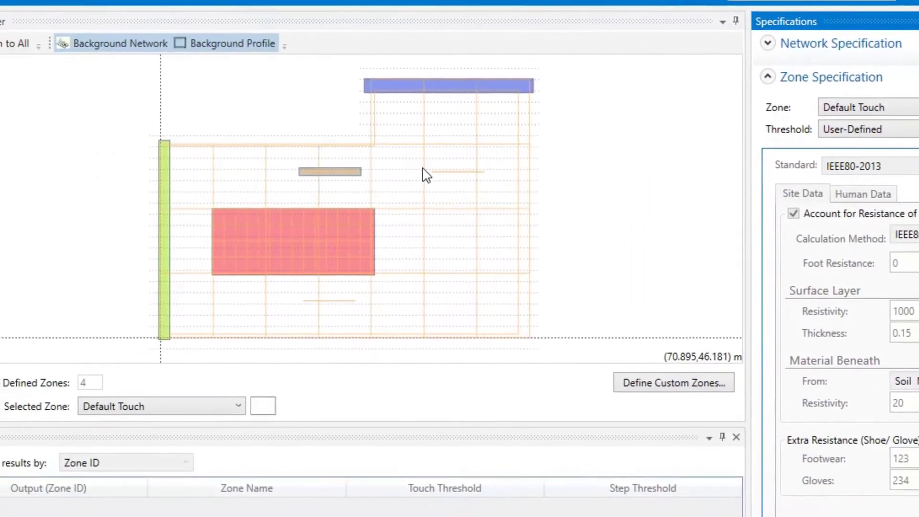
# - Toggle the background network and background profile off and back on
pyautogui.click(125, 43)
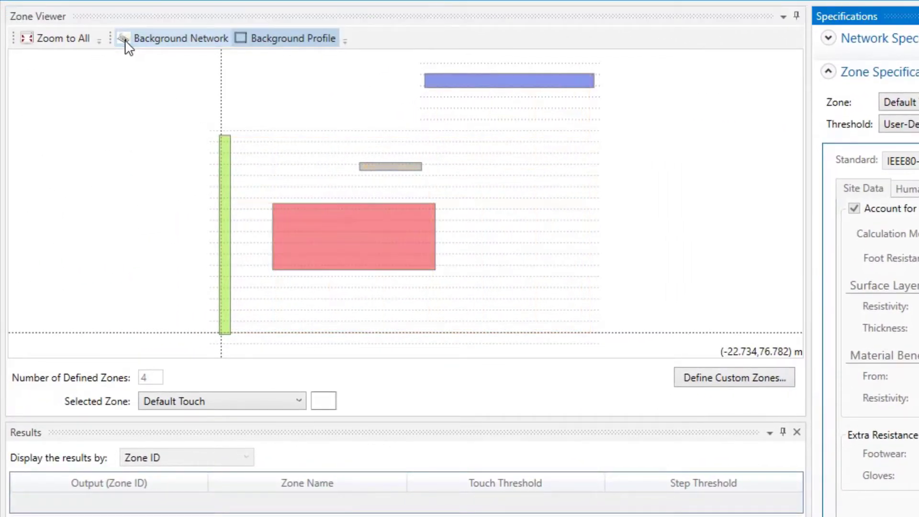
pyautogui.click(126, 42)
pyautogui.click(242, 42)
pyautogui.click(242, 42)
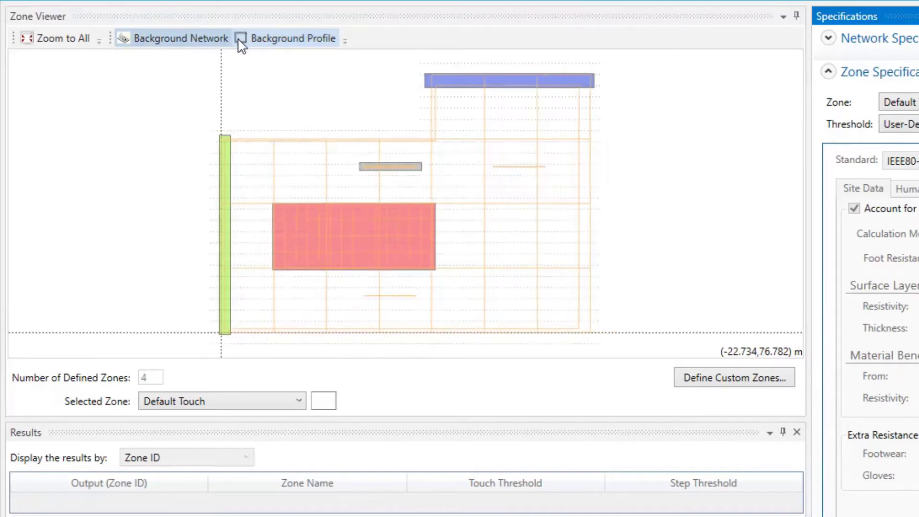
pyautogui.click(246, 402)
# - Review Zone 2's specification and its safety standard options, leaving them unchanged
pyautogui.click(241, 453)
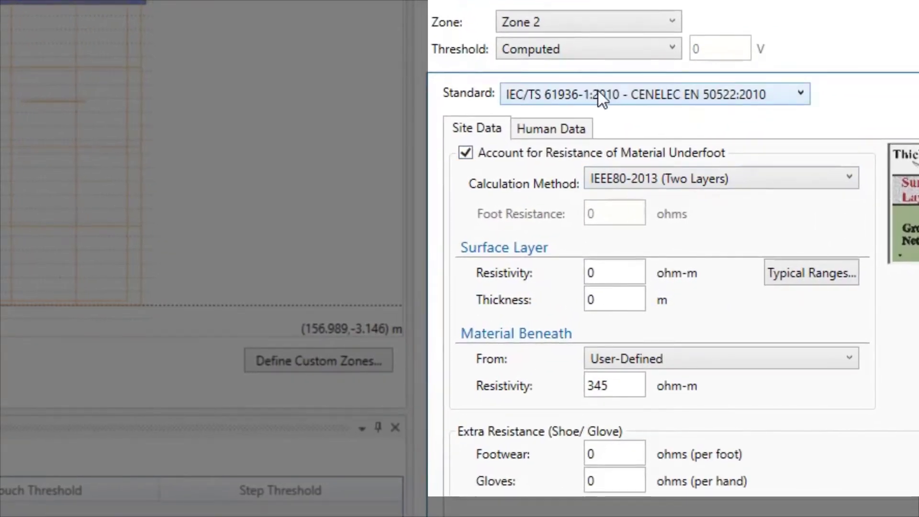
pyautogui.click(598, 91)
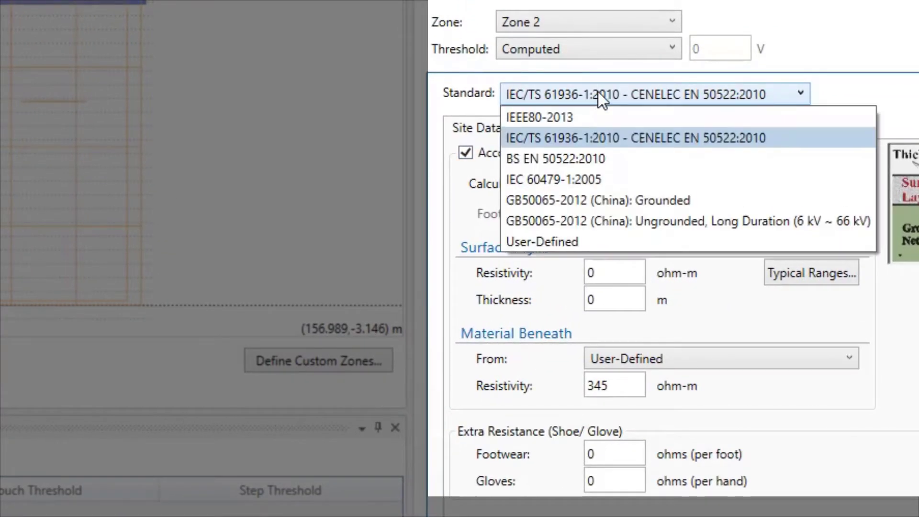
pyautogui.click(599, 91)
# - Switch to Zone 3, check its human body and site data, and set its threshold to Ignored
pyautogui.click(596, 29)
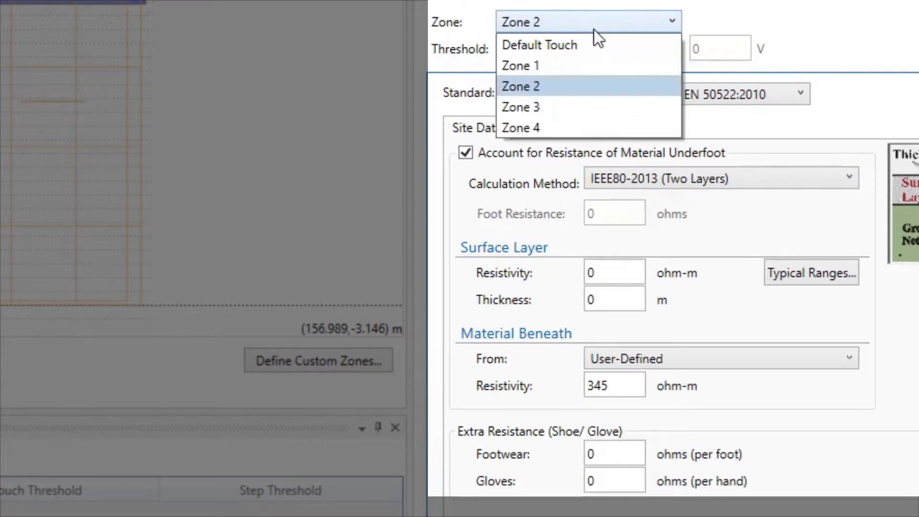
pyautogui.click(556, 107)
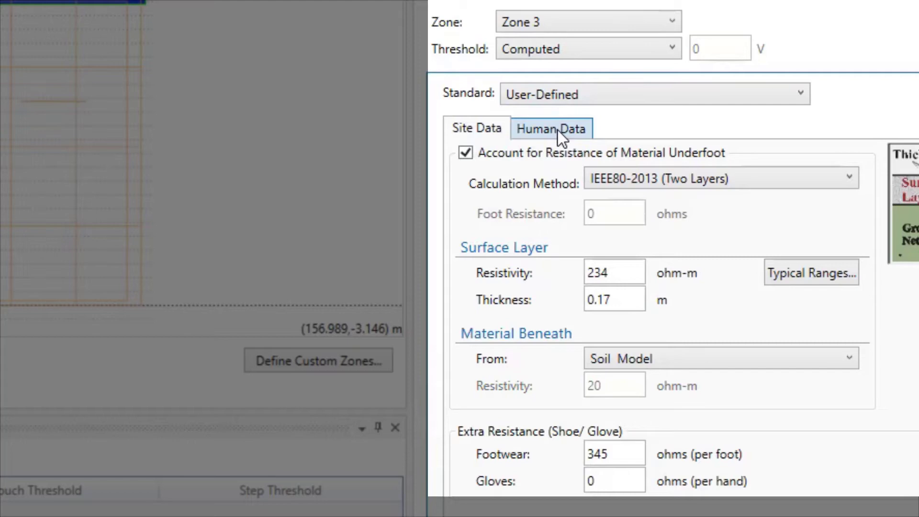
pyautogui.click(558, 130)
pyautogui.click(483, 128)
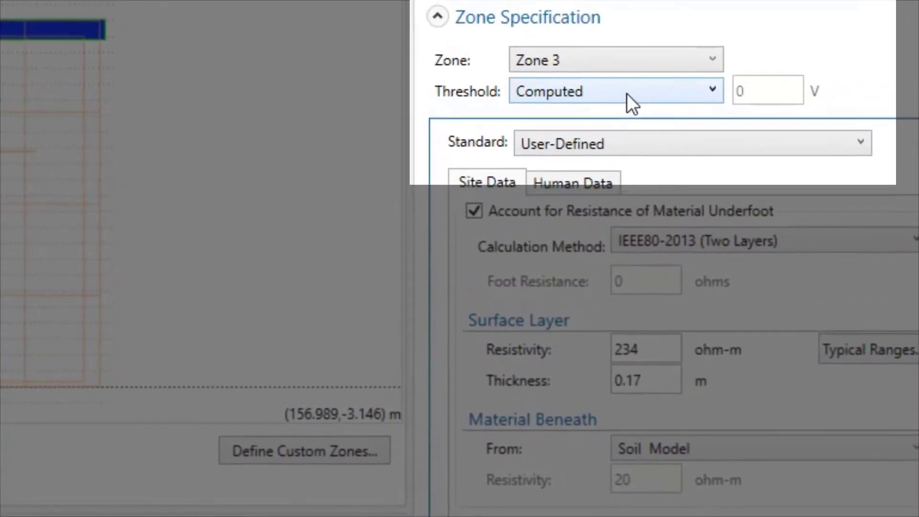
pyautogui.click(627, 93)
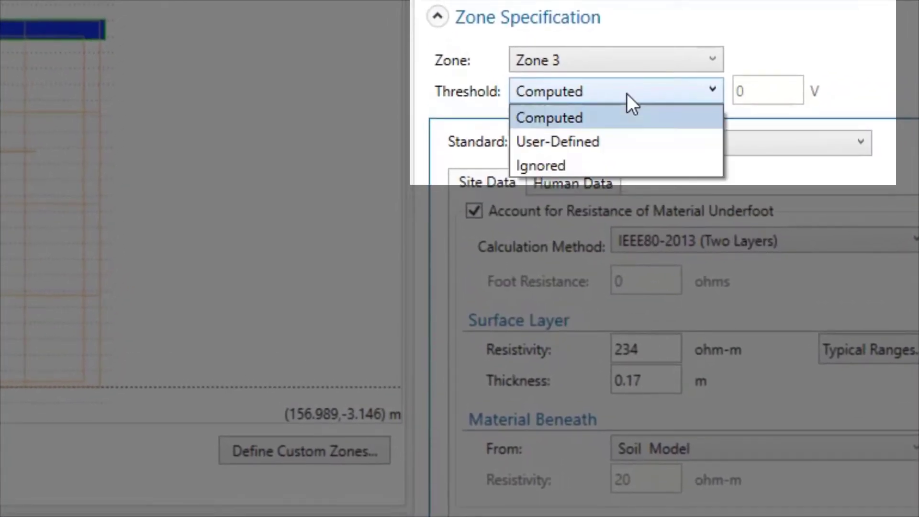
pyautogui.click(564, 164)
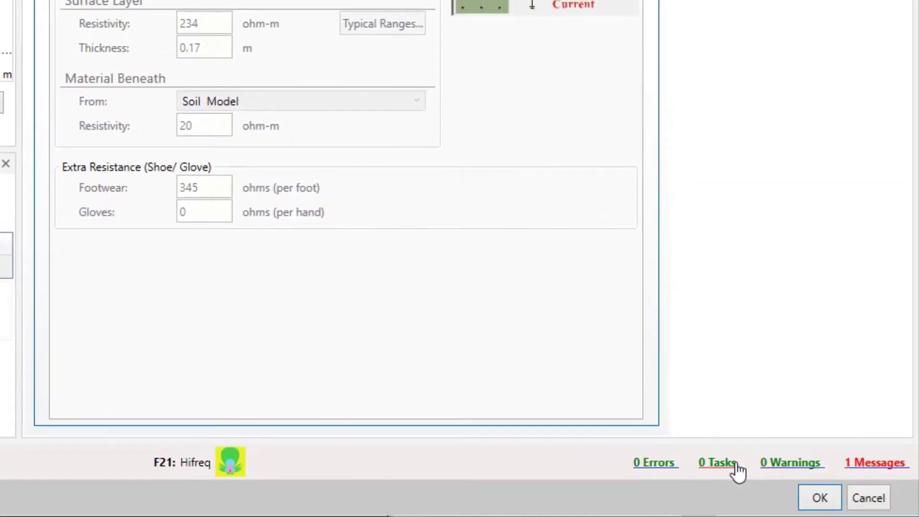
pyautogui.click(862, 470)
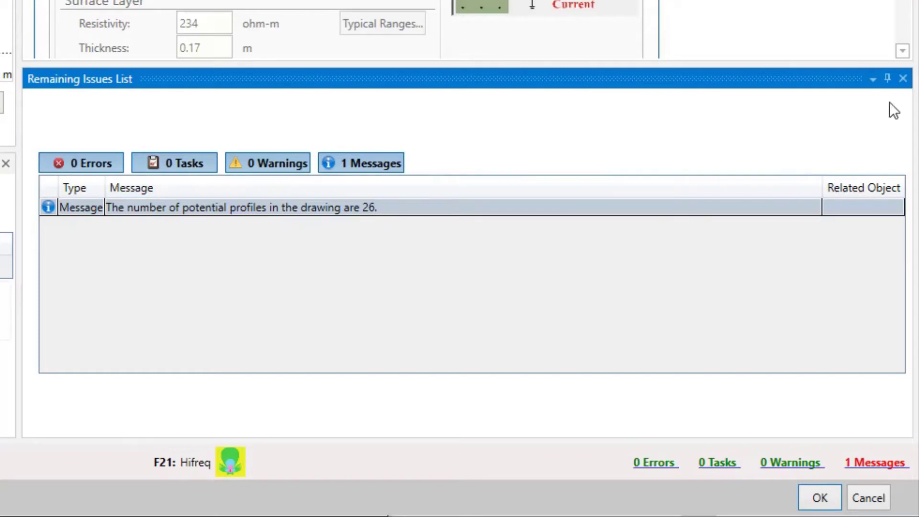
pyautogui.click(902, 79)
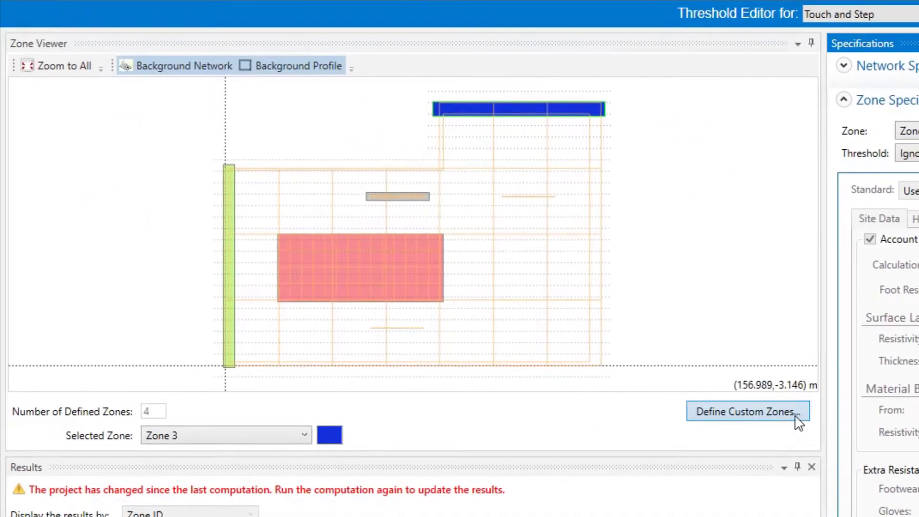
# - In the enlarged Zone Editor, delete the existing red, green, yellow and purple zones
pyautogui.click(795, 416)
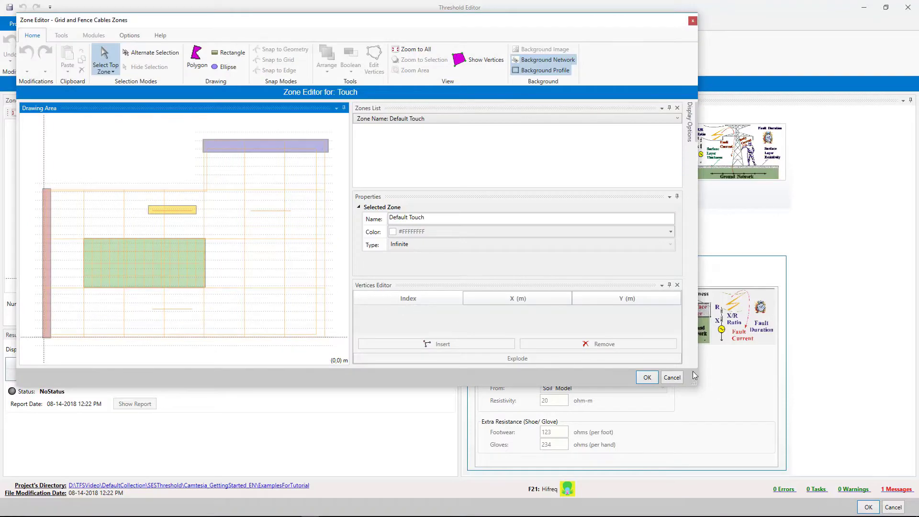
pyautogui.moveTo(693, 371); pyautogui.dragTo(780, 444)
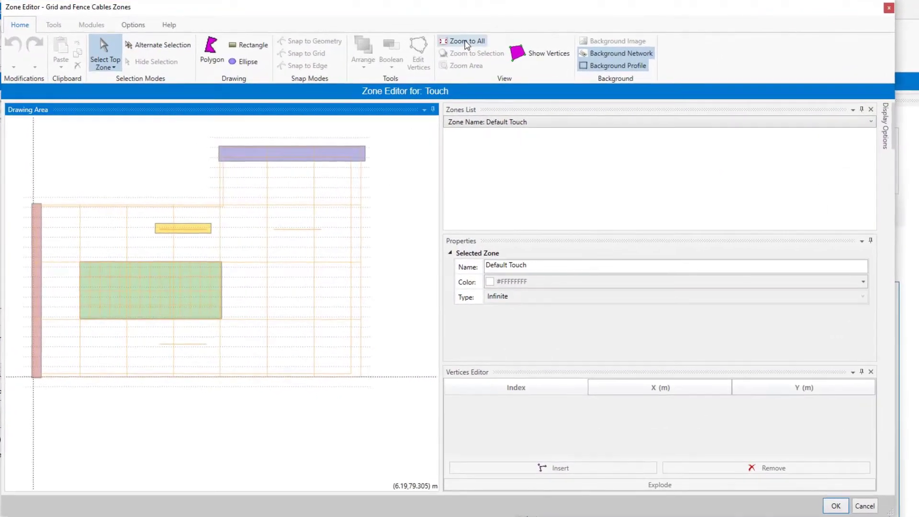
pyautogui.click(465, 43)
pyautogui.click(42, 282)
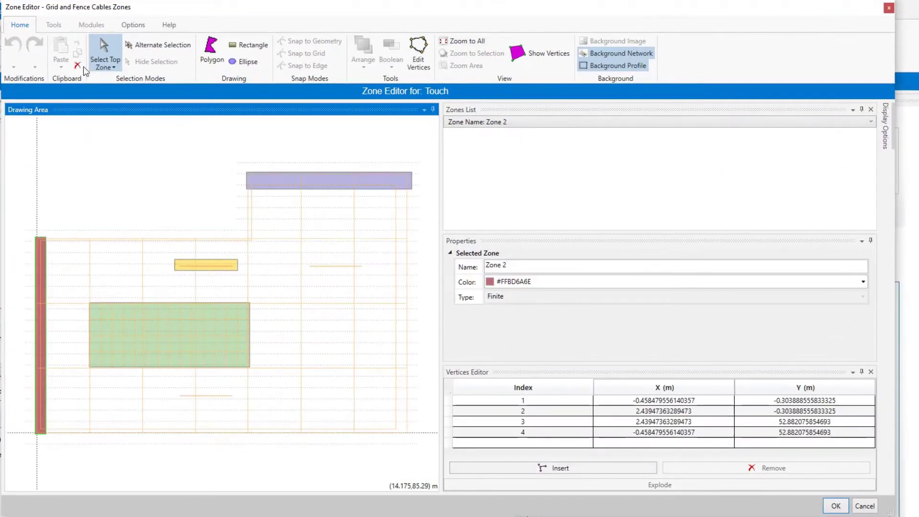
pyautogui.click(77, 66)
pyautogui.click(134, 312)
pyautogui.click(78, 66)
pyautogui.click(178, 263)
pyautogui.click(77, 65)
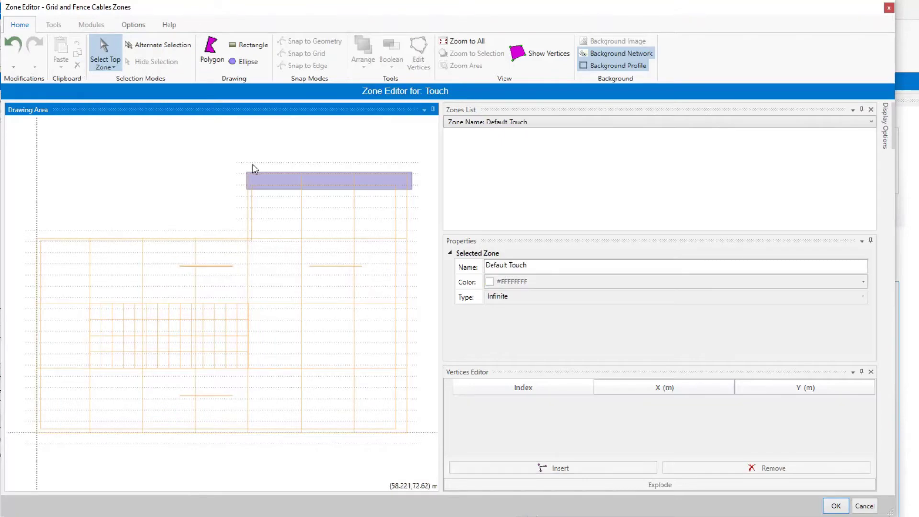
pyautogui.click(252, 176)
pyautogui.click(78, 65)
# - Draw rectangular Zone 1 at X 14, Y 17, width 44, height 18, coloured red
pyautogui.click(251, 45)
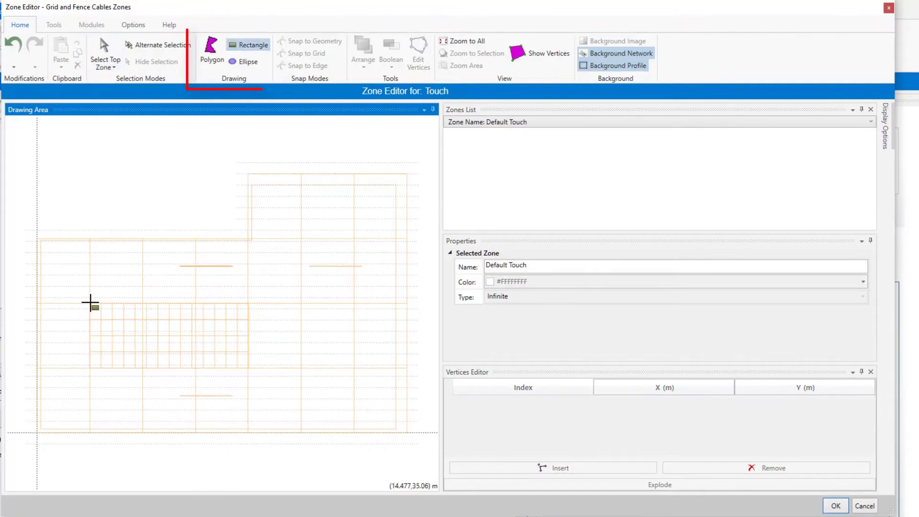
pyautogui.moveTo(249, 367); pyautogui.dragTo(249, 367)
pyautogui.click(527, 319)
pyautogui.write('14')
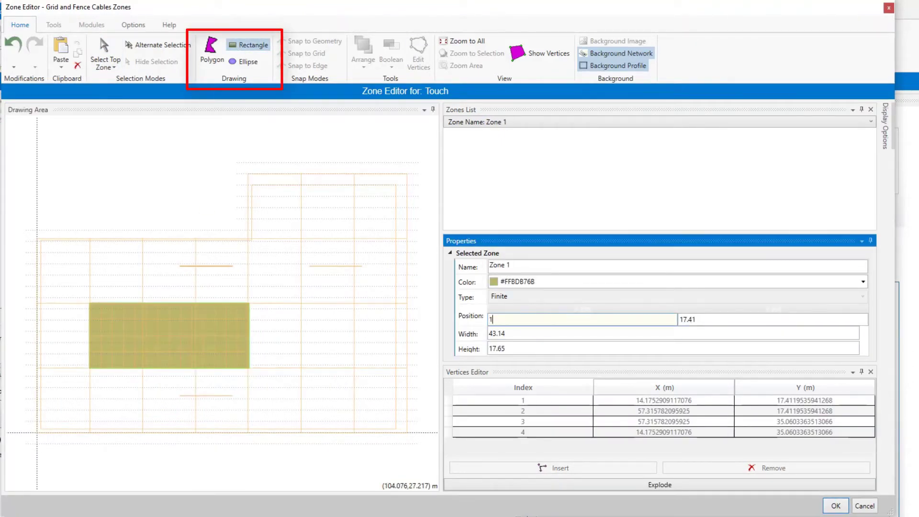
pyautogui.click(700, 320)
pyautogui.write('17')
pyautogui.click(512, 333)
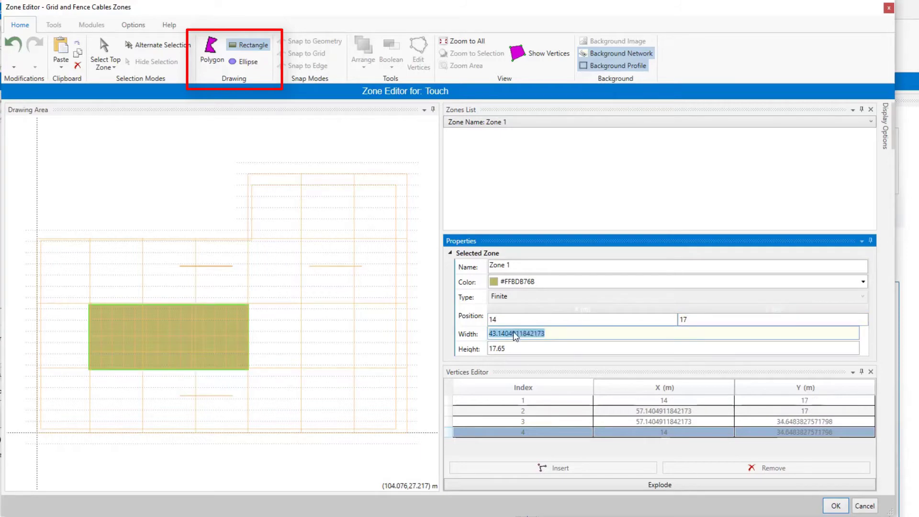
pyautogui.write('44')
pyautogui.click(515, 347)
pyautogui.click(863, 281)
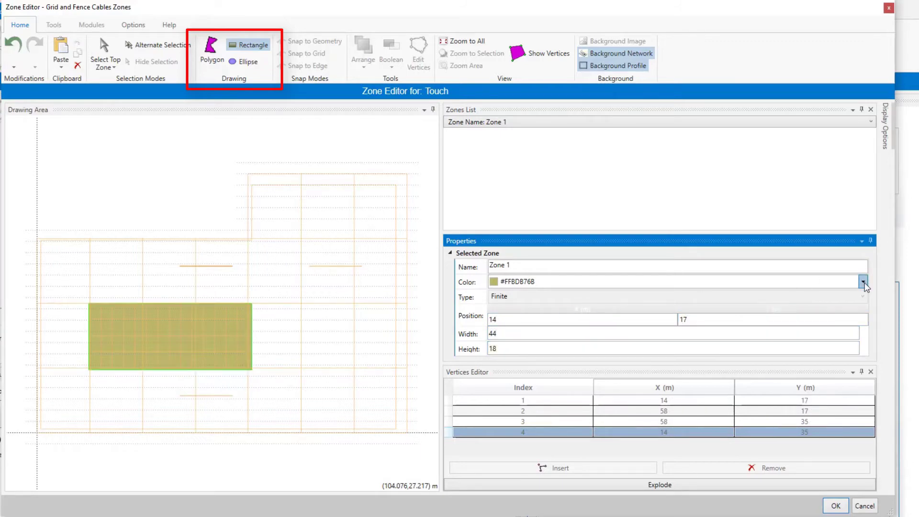
pyautogui.click(546, 300)
pyautogui.click(572, 327)
pyautogui.click(357, 141)
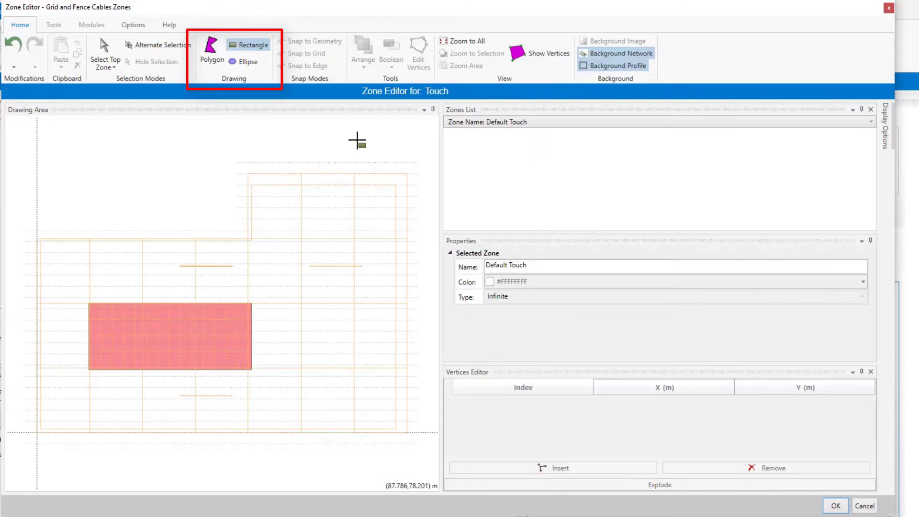
# - Draw Zone 2 as a thin strip along the left edge at X -0.5, Y 0, width 3
pyautogui.moveTo(33, 238); pyautogui.dragTo(46, 434)
pyautogui.click(575, 319)
pyautogui.write('-0')
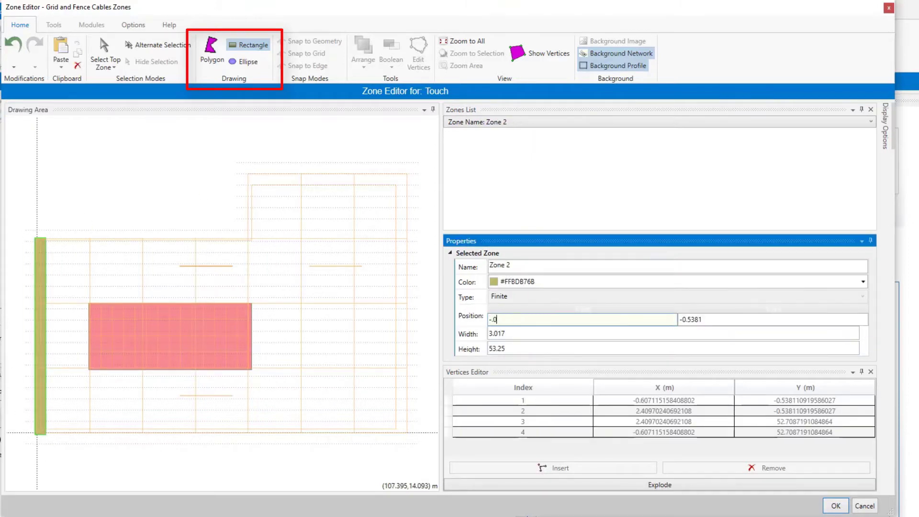
pyautogui.write('.5')
pyautogui.click(706, 319)
pyautogui.write('-0')
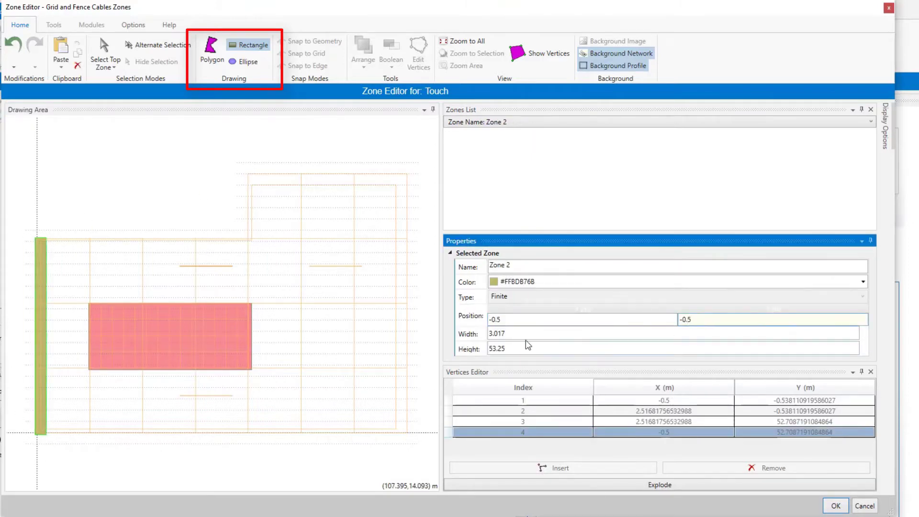
pyautogui.press('Tab')
pyautogui.write('3')
pyautogui.press('Tab')
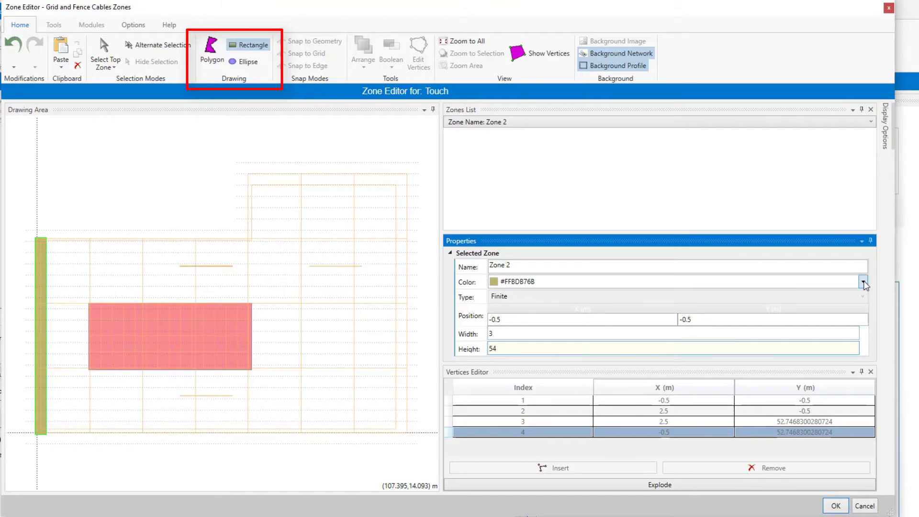
pyautogui.click(863, 281)
pyautogui.click(234, 160)
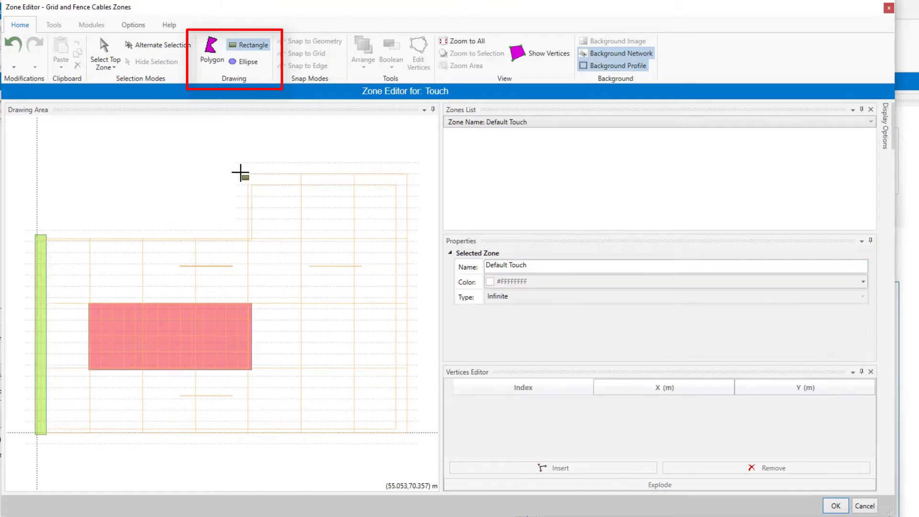
# - Draw Zone 3 as a blue band along the top and Zone 4 as a small grey bar
pyautogui.moveTo(241, 172); pyautogui.dragTo(411, 187)
pyautogui.click(863, 281)
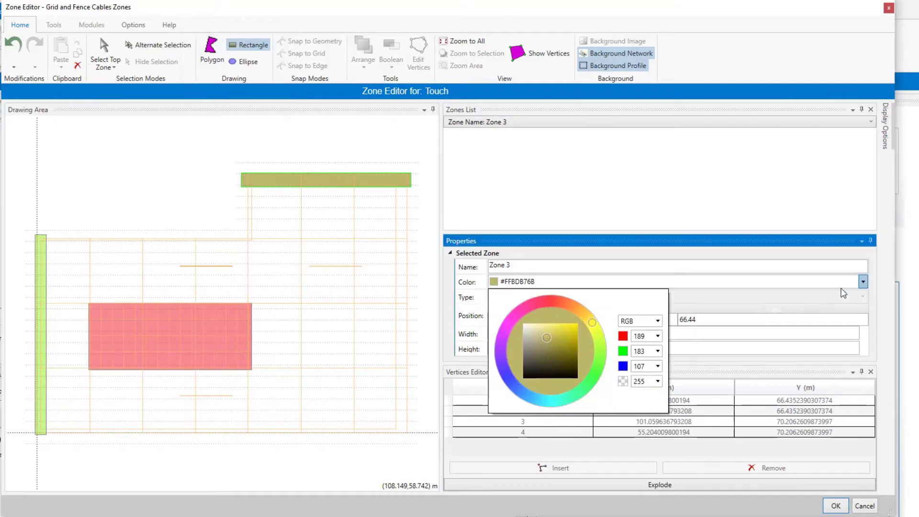
pyautogui.click(511, 383)
pyautogui.click(574, 332)
pyautogui.moveTo(176, 263); pyautogui.dragTo(238, 269)
pyautogui.click(862, 281)
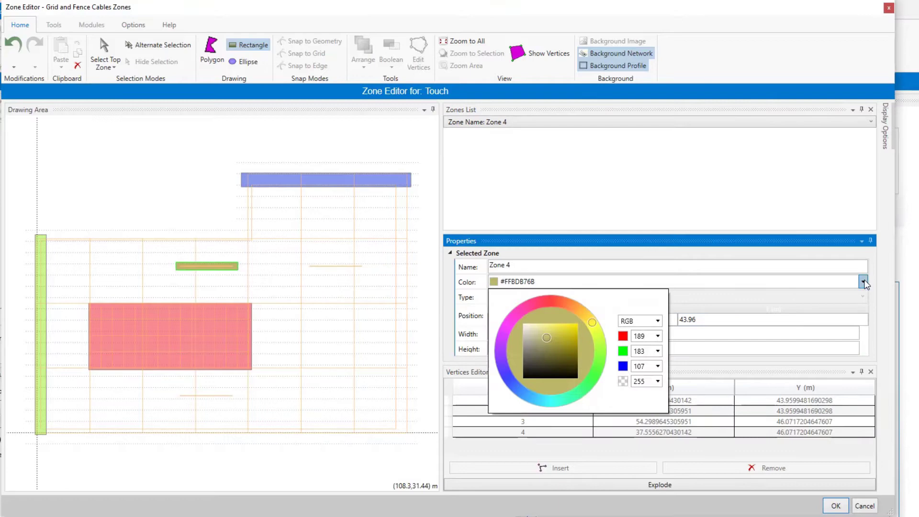
pyautogui.click(530, 348)
pyautogui.click(831, 506)
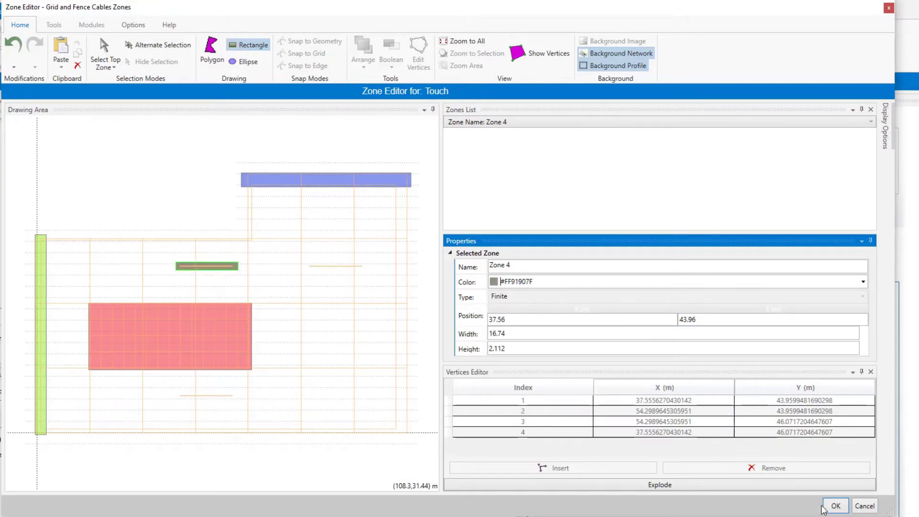
# - Accept the new zones and give Zone 1 a 1234 ohm-m, 0.15 m surface layer
pyautogui.click(834, 506)
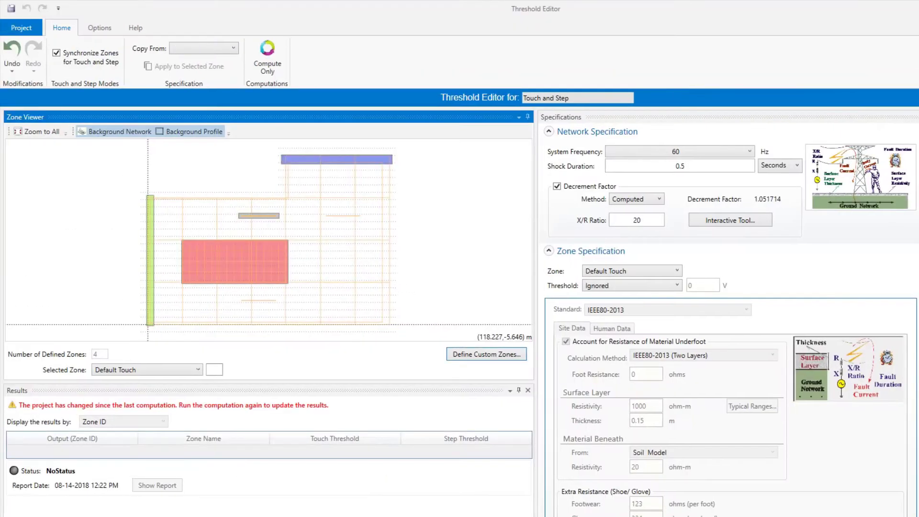
pyautogui.click(264, 251)
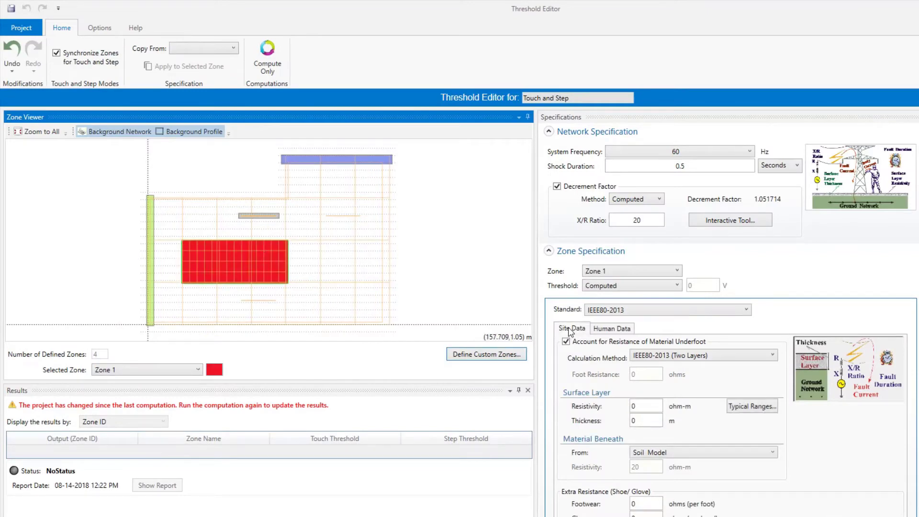
pyautogui.click(645, 410)
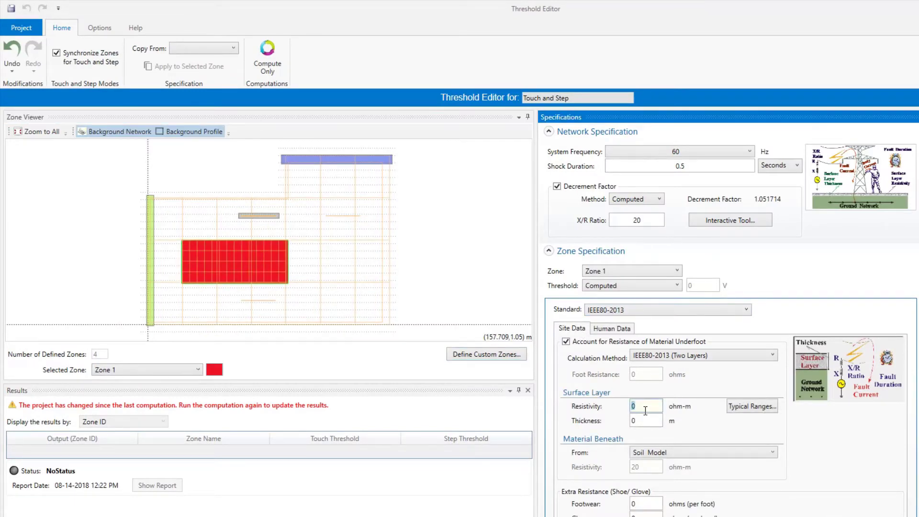
pyautogui.click(641, 419)
# - Set Zone 3's surface layer value to 0.17 and choose its body resistance calculation method
pyautogui.click(150, 258)
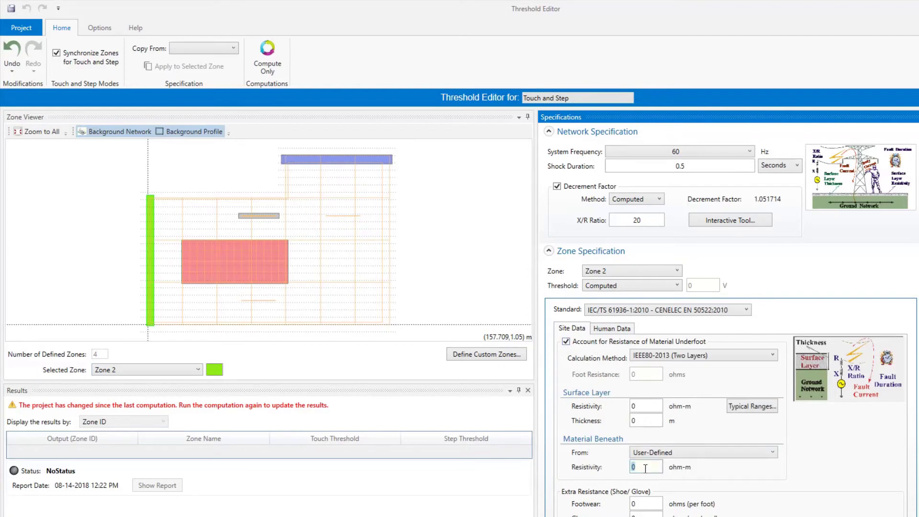
pyautogui.click(154, 369)
pyautogui.click(143, 410)
pyautogui.doubleClick(644, 407)
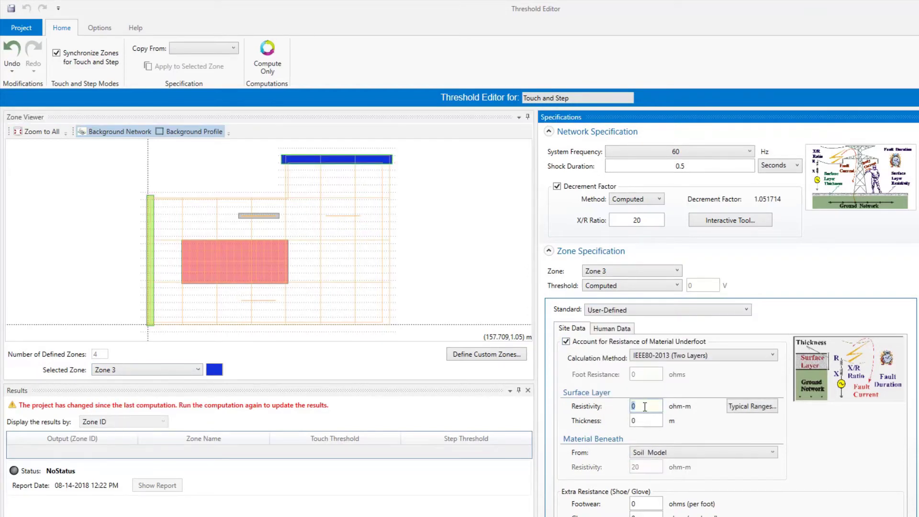
pyautogui.write('0.17')
pyautogui.click(611, 328)
pyautogui.click(668, 435)
pyautogui.click(663, 453)
pyautogui.click(771, 359)
pyautogui.click(669, 427)
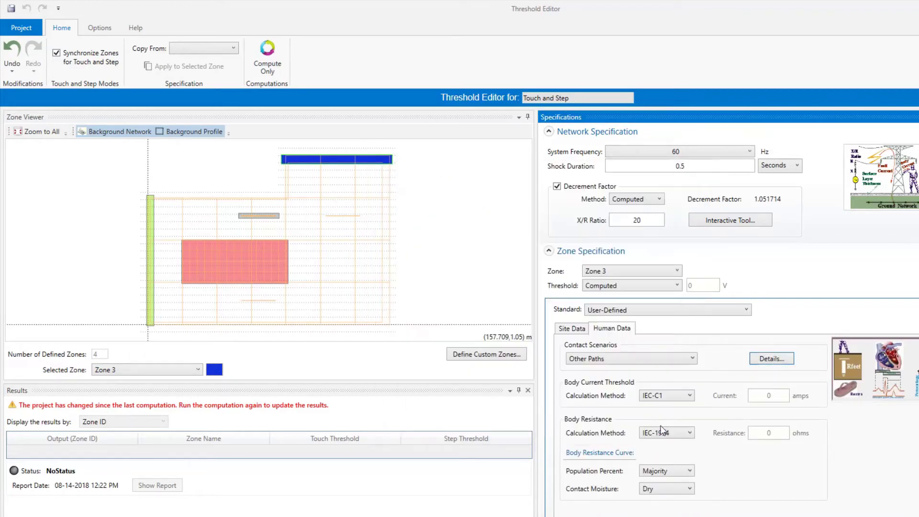
# - Set Zone 4's threshold to Ignored
pyautogui.click(154, 370)
pyautogui.click(110, 424)
pyautogui.click(631, 285)
pyautogui.click(598, 319)
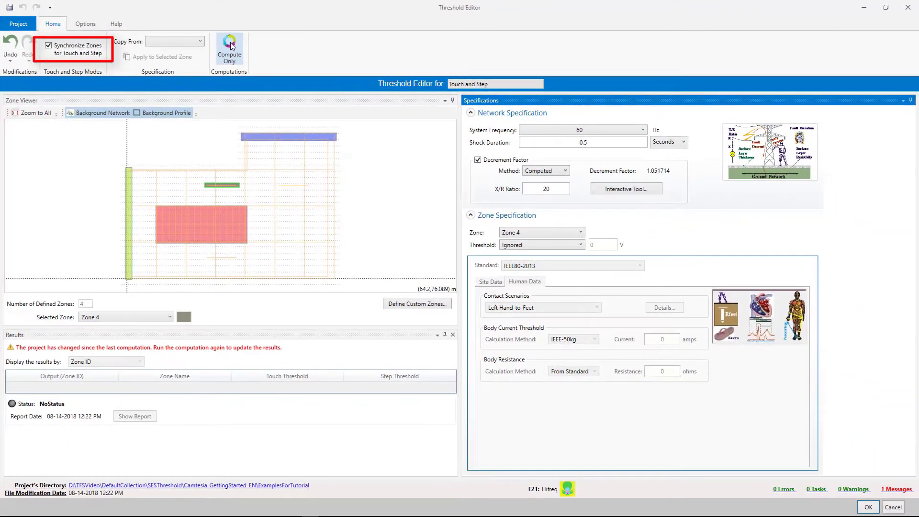
# - Compute the touch and step thresholds, try touch and step orderings, then list results by Zone ID
pyautogui.click(230, 46)
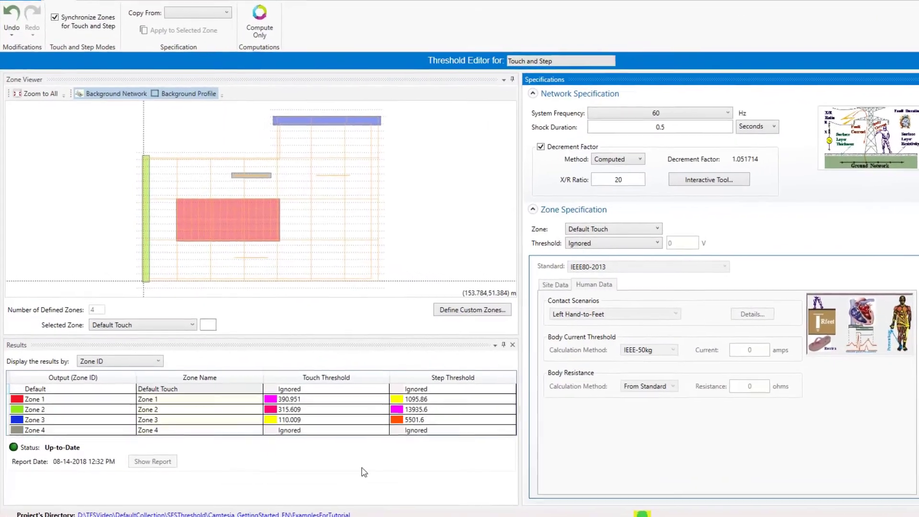
pyautogui.click(138, 365)
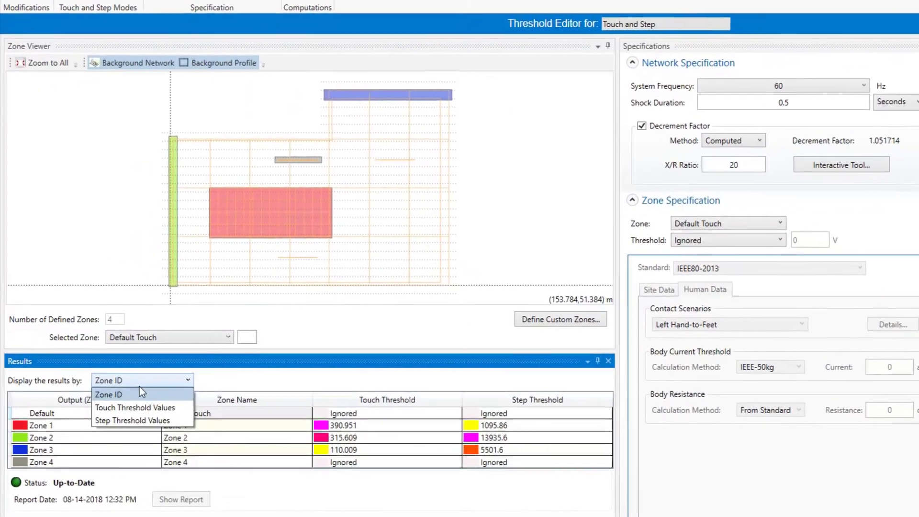
pyautogui.click(145, 414)
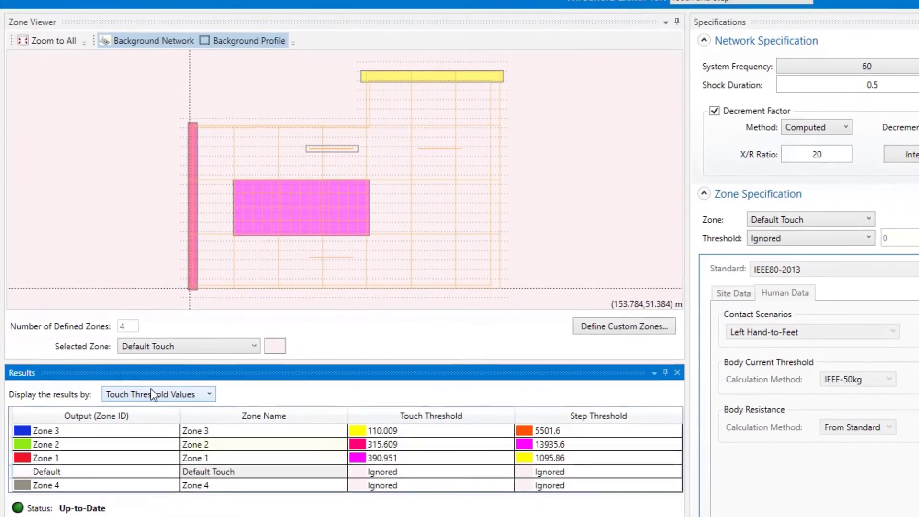
pyautogui.click(143, 385)
pyautogui.click(158, 440)
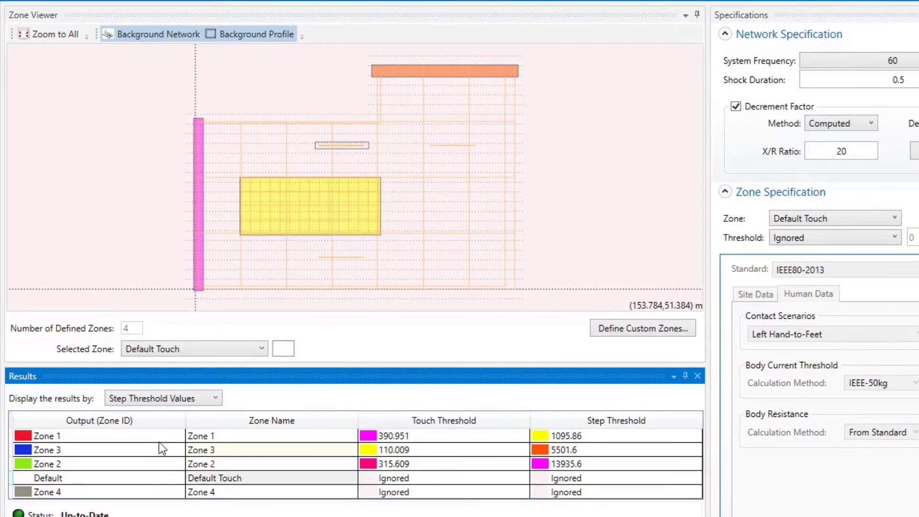
pyautogui.click(149, 395)
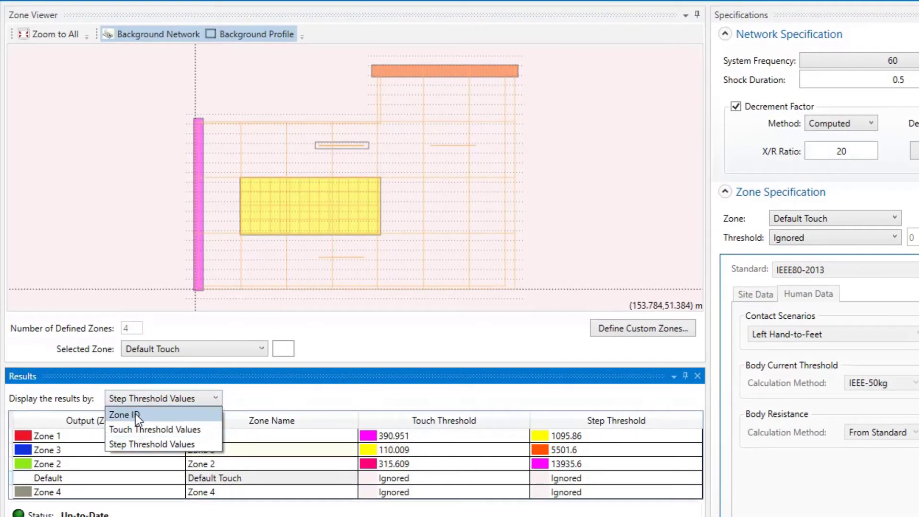
pyautogui.click(135, 415)
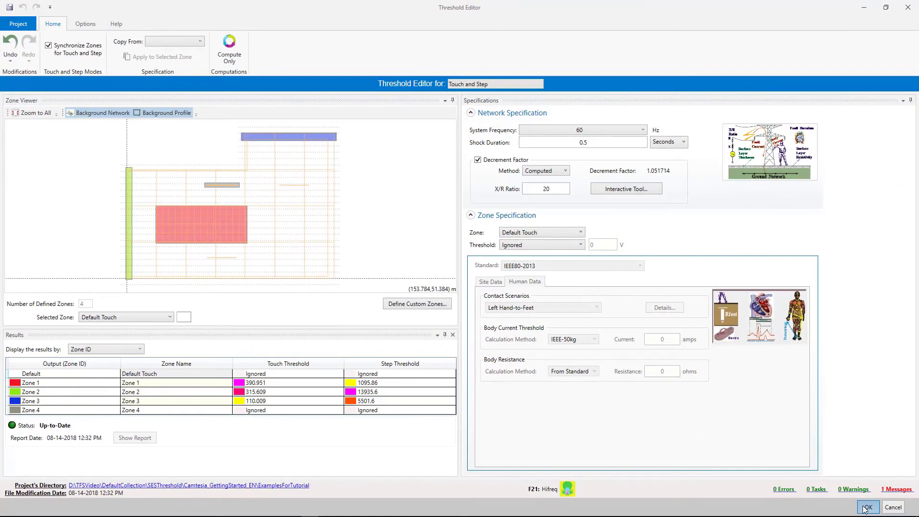
# - Accept the computed thresholds and close the Threshold Editor
pyautogui.click(865, 508)
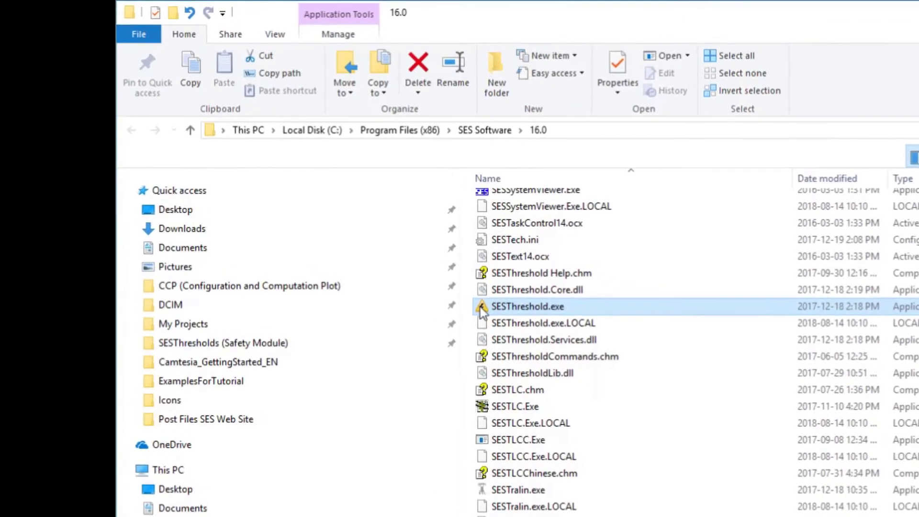
# - Run SESThreshold.exe from Program Files (x86)\SES Software\16.0
pyautogui.doubleClick(481, 306)
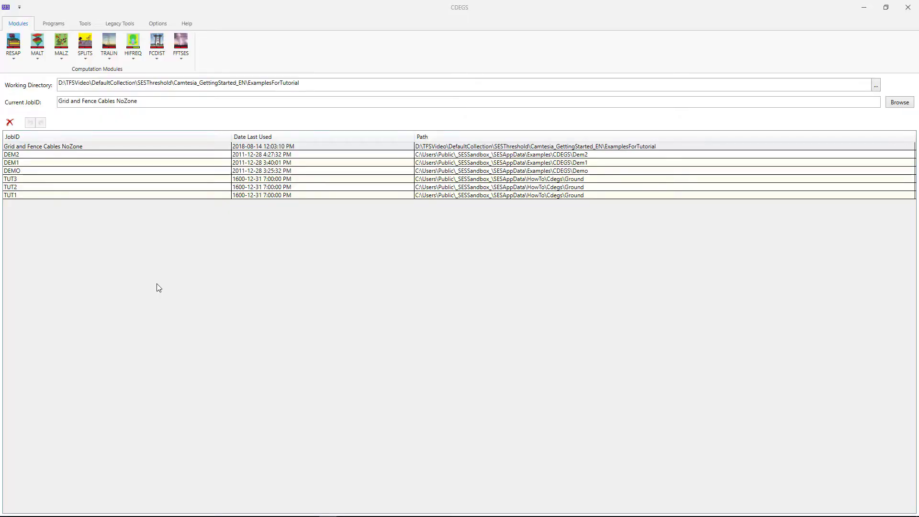
# - Start SESThreshold from the Tools tab of the CDEGS ribbon
pyautogui.click(86, 25)
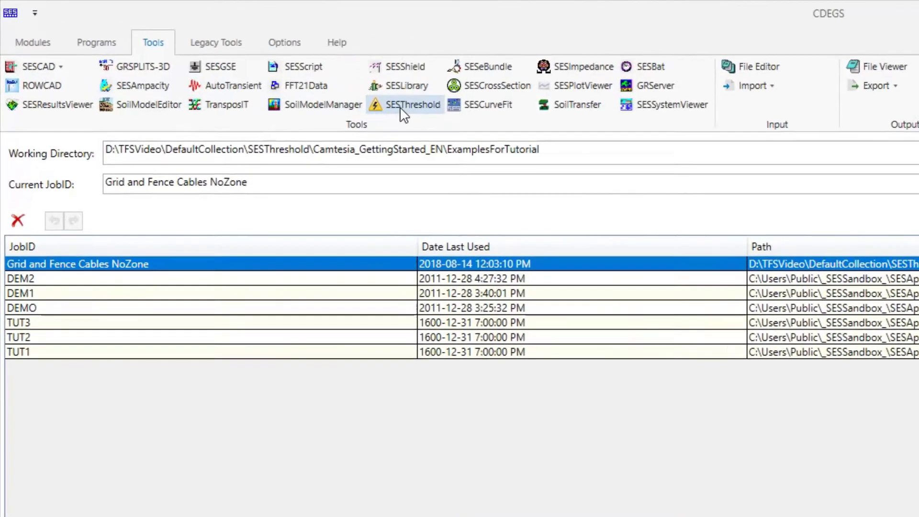
pyautogui.click(224, 58)
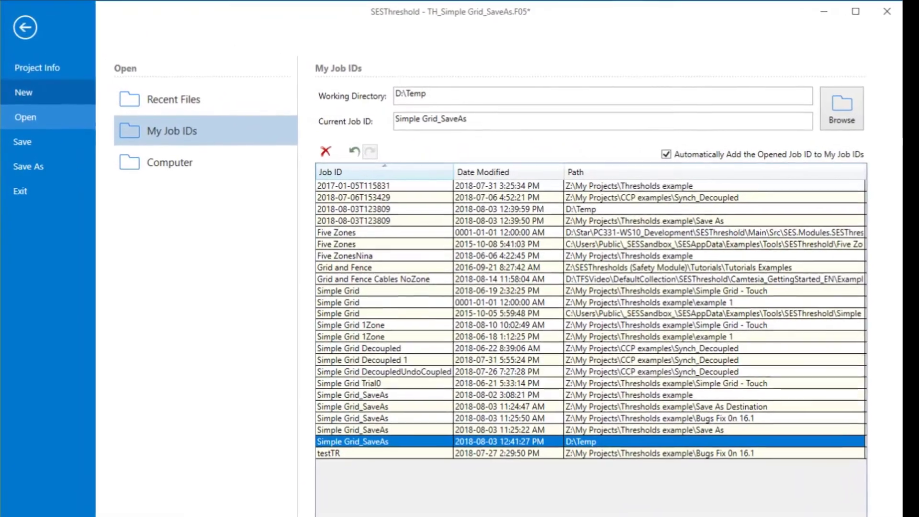
# - Browse the New, Open, Recent Files and Computer pages, then add the Grid and Fence Cables Zones job to My Job IDs
pyautogui.click(42, 85)
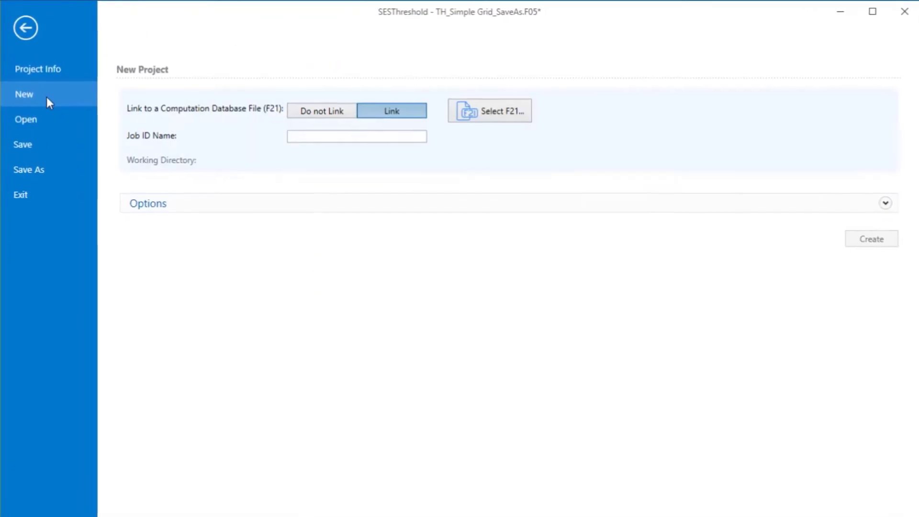
pyautogui.click(50, 122)
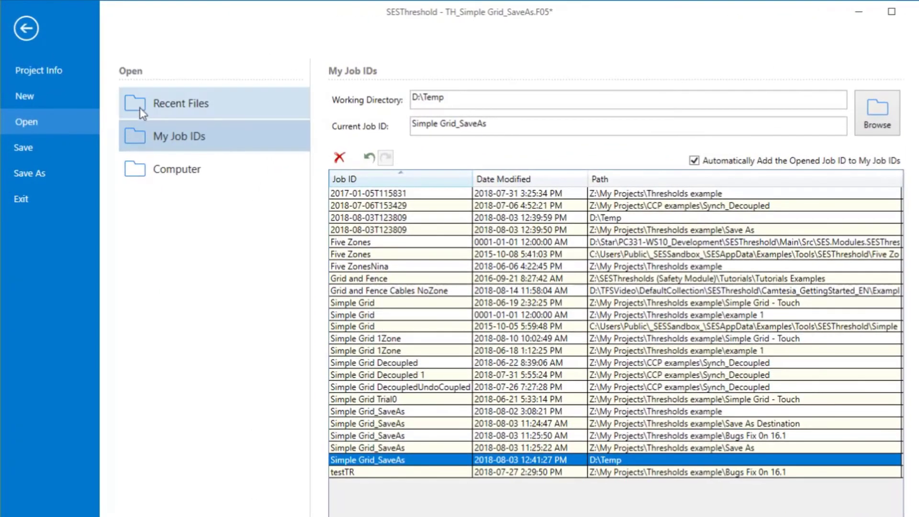
pyautogui.click(140, 107)
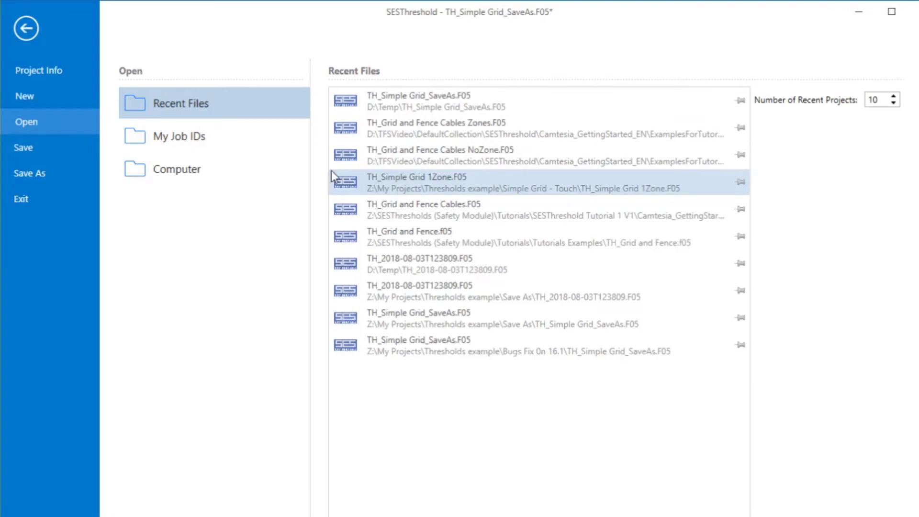
pyautogui.click(137, 171)
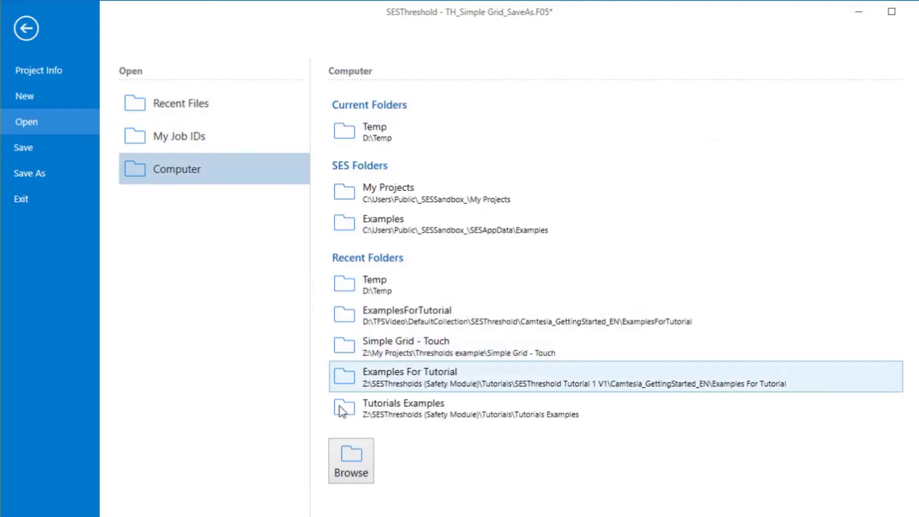
pyautogui.click(146, 136)
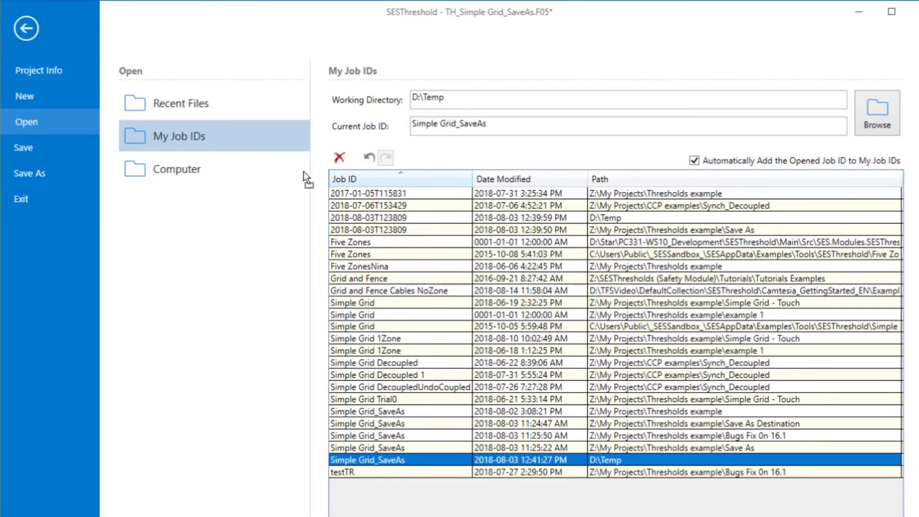
pyautogui.moveTo(498, 124); pyautogui.dragTo(501, 125)
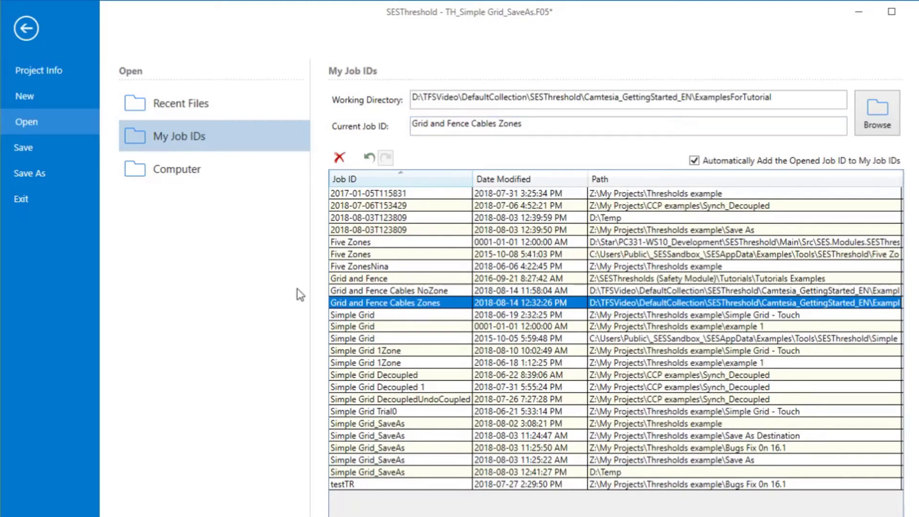
# - Start a new project linked to MZ_Simple Grid.F21 and show its background network and profile
pyautogui.click(43, 103)
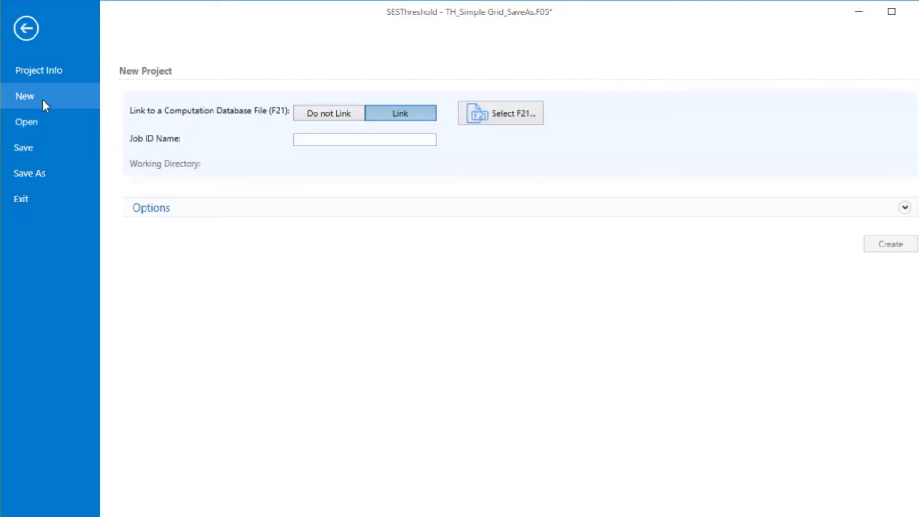
pyautogui.click(493, 116)
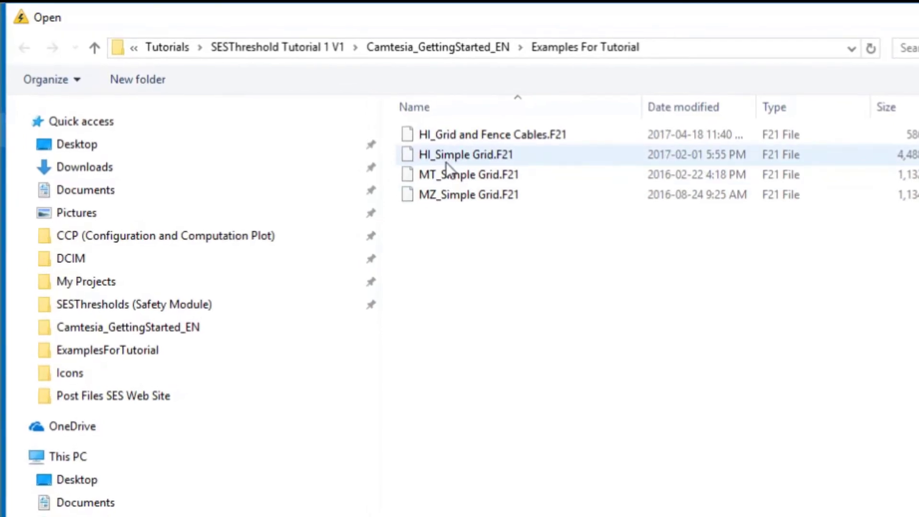
pyautogui.click(431, 195)
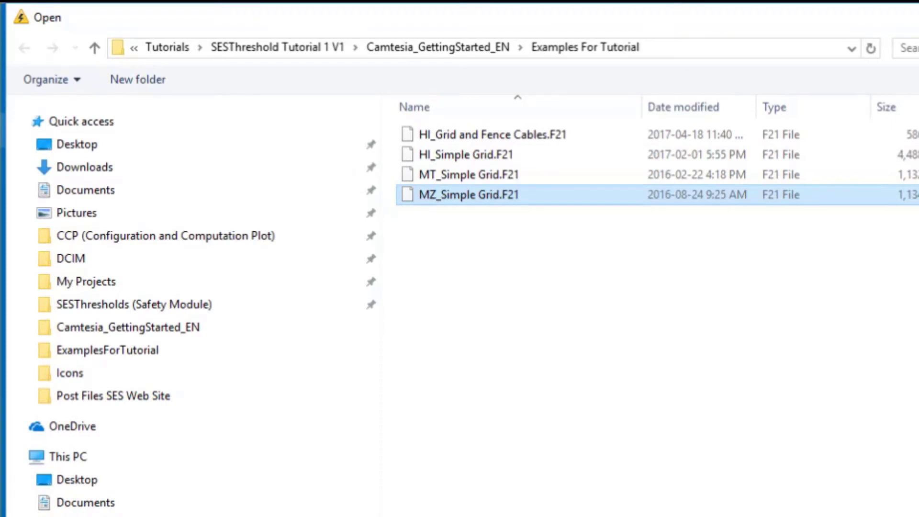
pyautogui.press('Return')
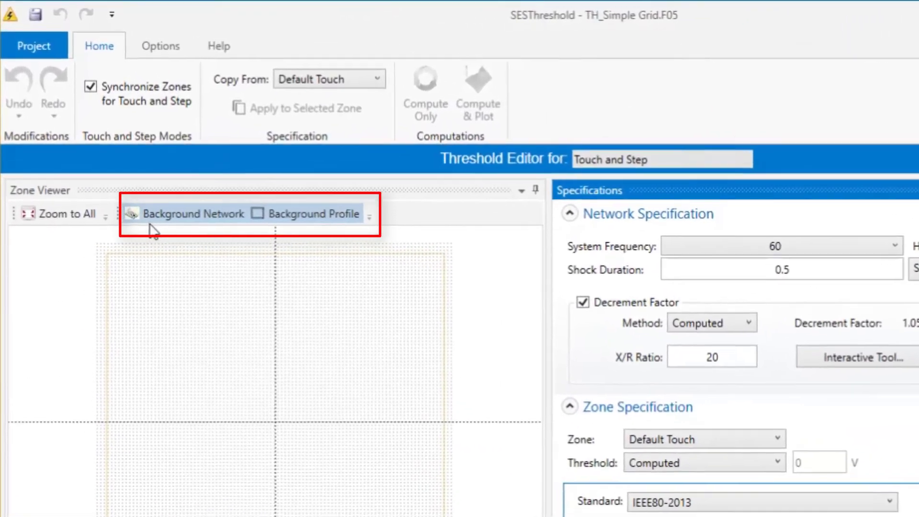
pyautogui.click(134, 216)
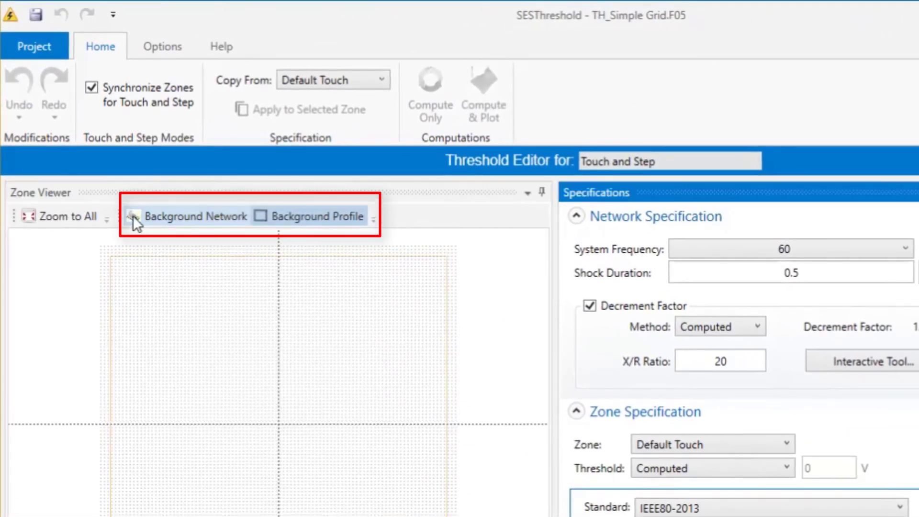
pyautogui.click(262, 215)
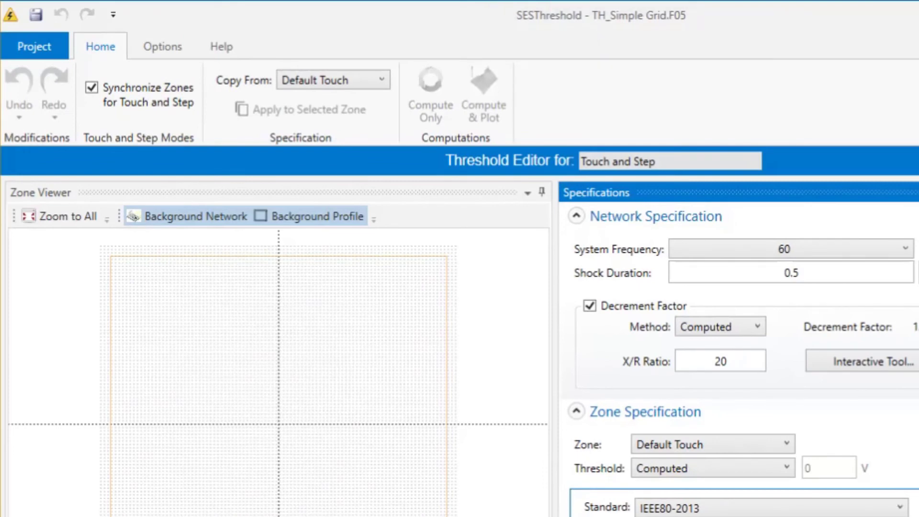
# - Create a new Do not Link project, keeping the auto-filled job ID 2018-08-14T145257
pyautogui.click(45, 48)
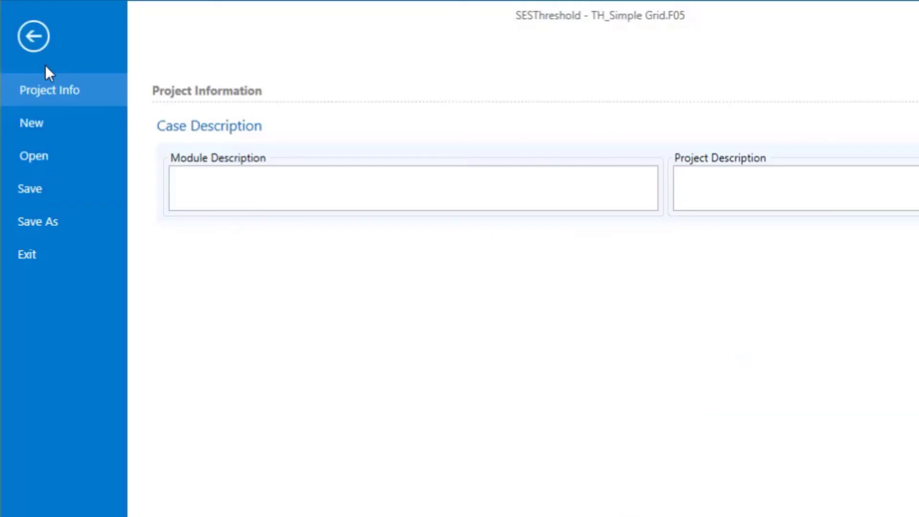
pyautogui.click(42, 120)
pyautogui.click(398, 146)
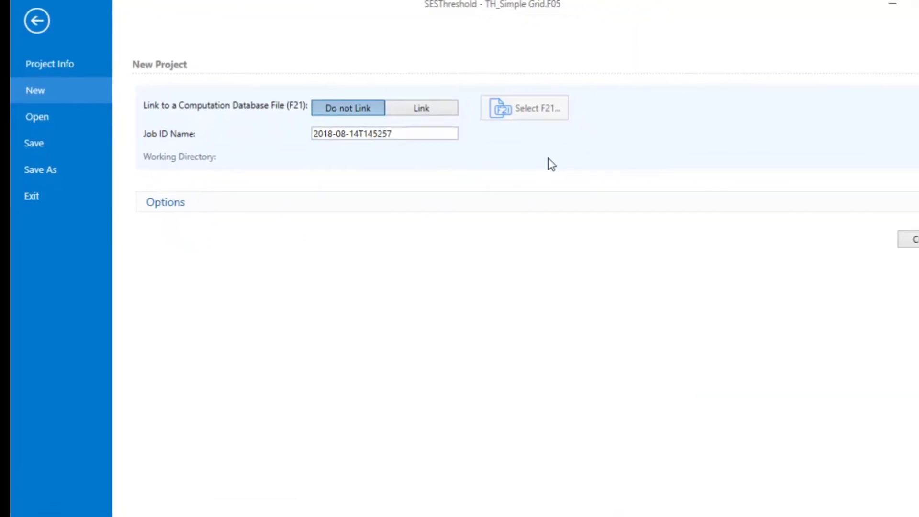
pyautogui.click(632, 153)
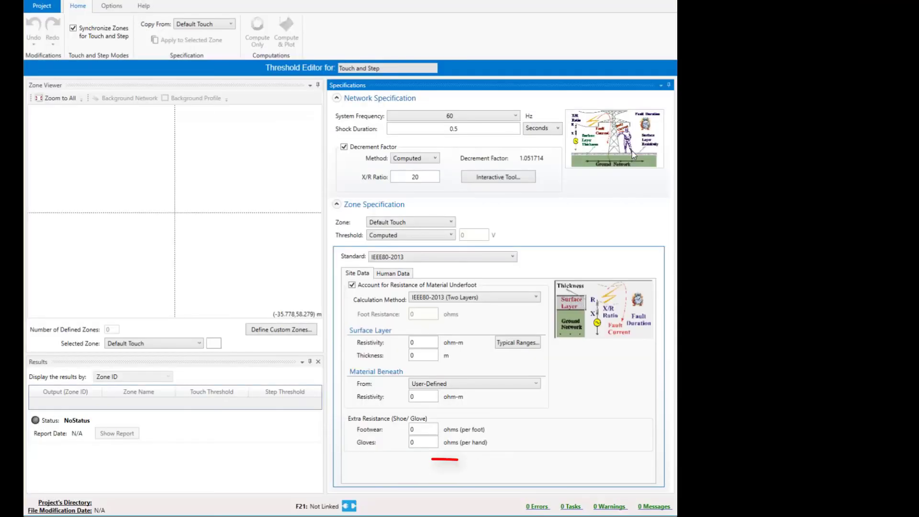